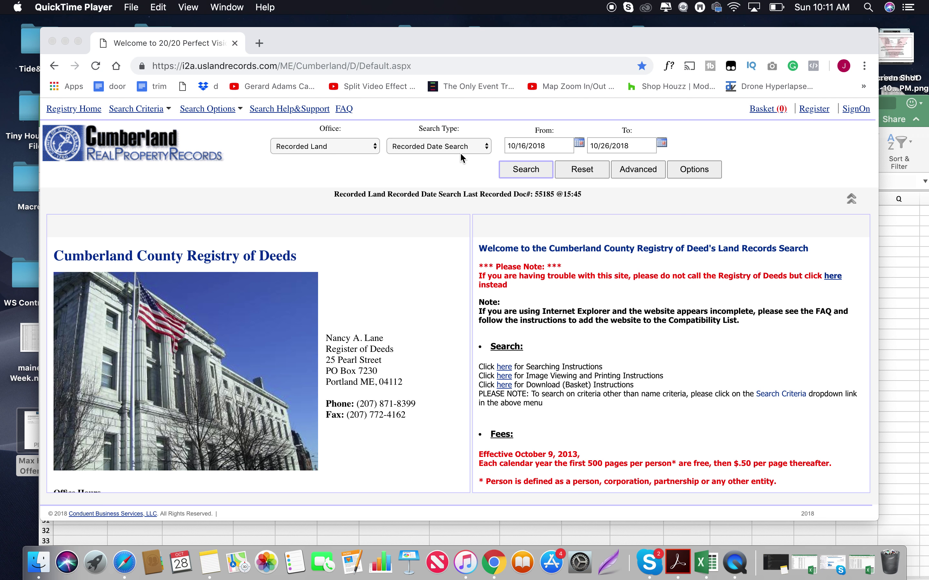
Change the registry search's From date to 9/26/2018
{"action": "left_click", "coordinate": [518, 150]}
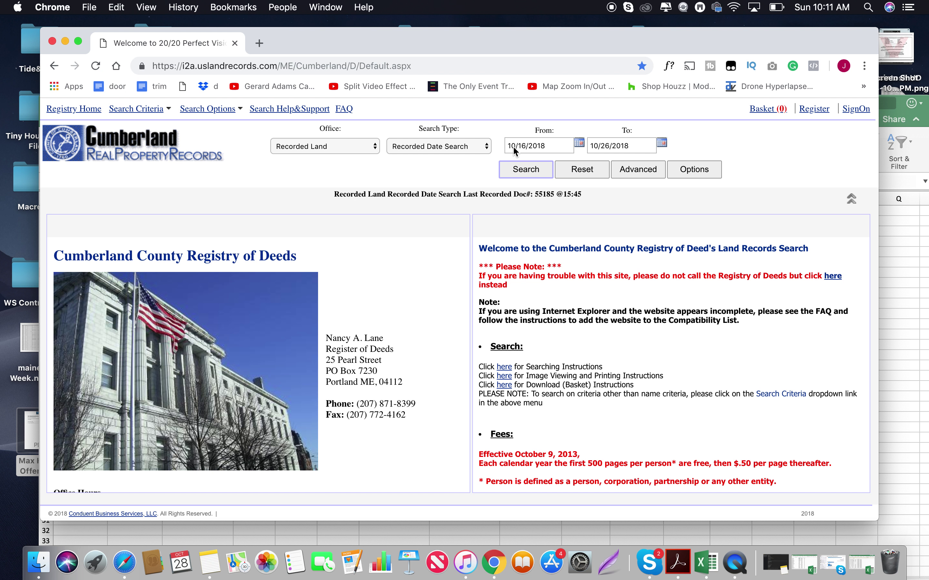
{"action": "left_click", "coordinate": [513, 148]}
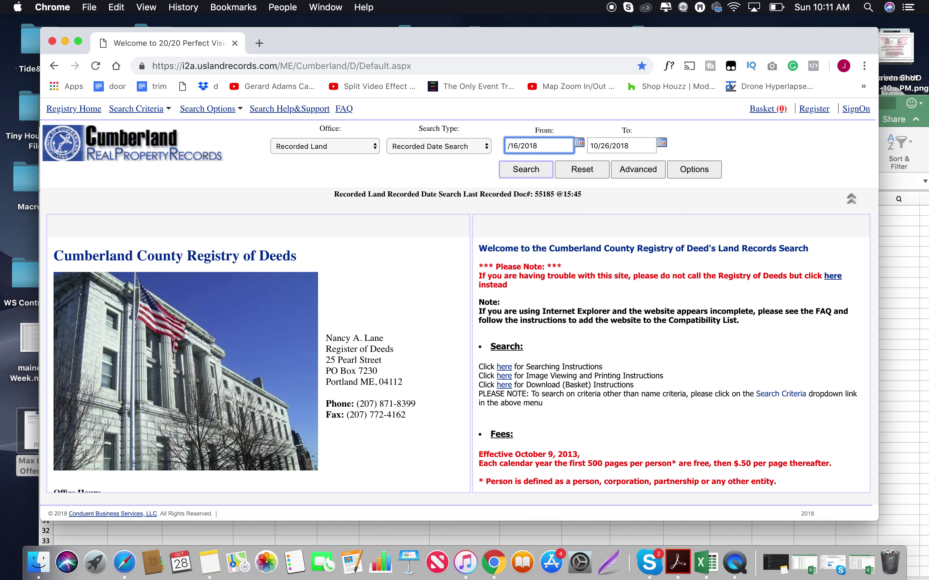
{"action": "double_click", "coordinate": [514, 147]}
{"action": "type", "text": "9"}
{"action": "left_click", "coordinate": [519, 145]}
{"action": "key", "text": "BackSpace"}
{"action": "type", "text": "2"}
{"action": "left_click", "coordinate": [727, 150]}
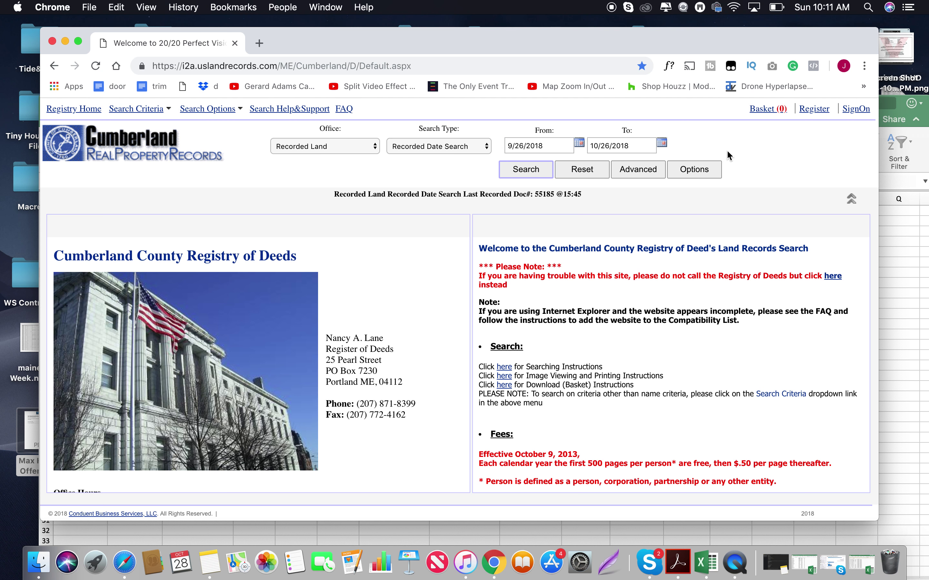
Limit the search to the PROBATE document type under Advanced and run it
{"action": "left_click", "coordinate": [647, 177]}
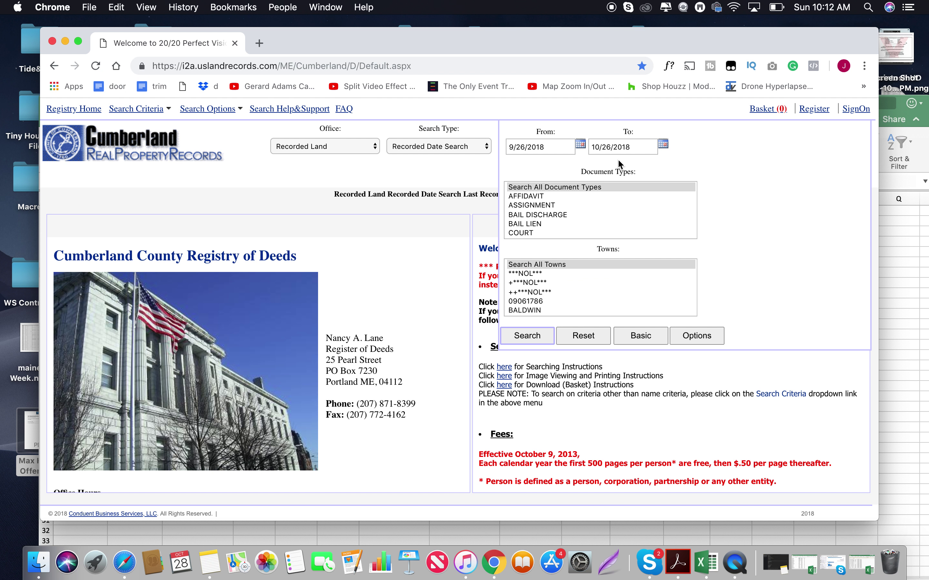
{"action": "scroll", "coordinate": [568, 226], "scroll_direction": "down", "scroll_amount": 1}
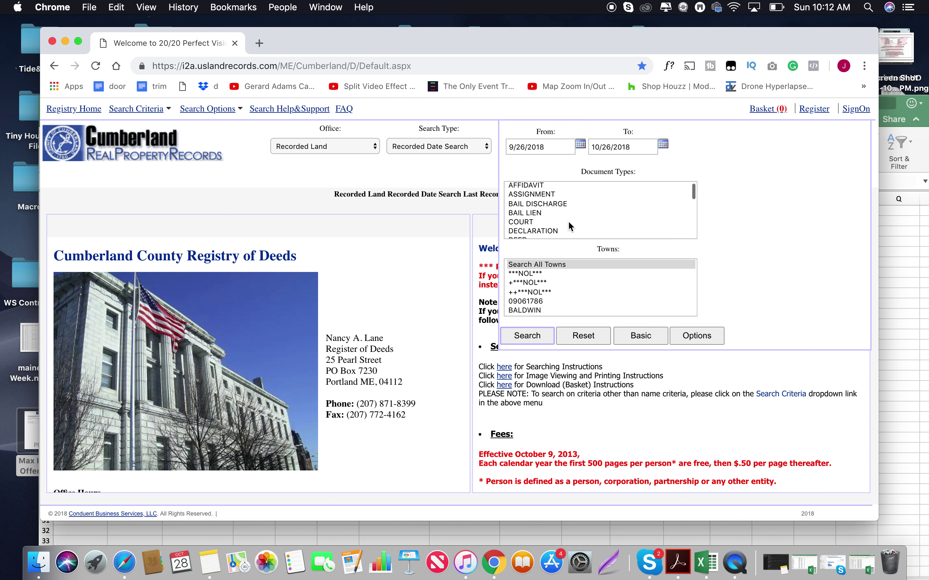
{"action": "scroll", "coordinate": [569, 223], "scroll_direction": "down", "scroll_amount": 10}
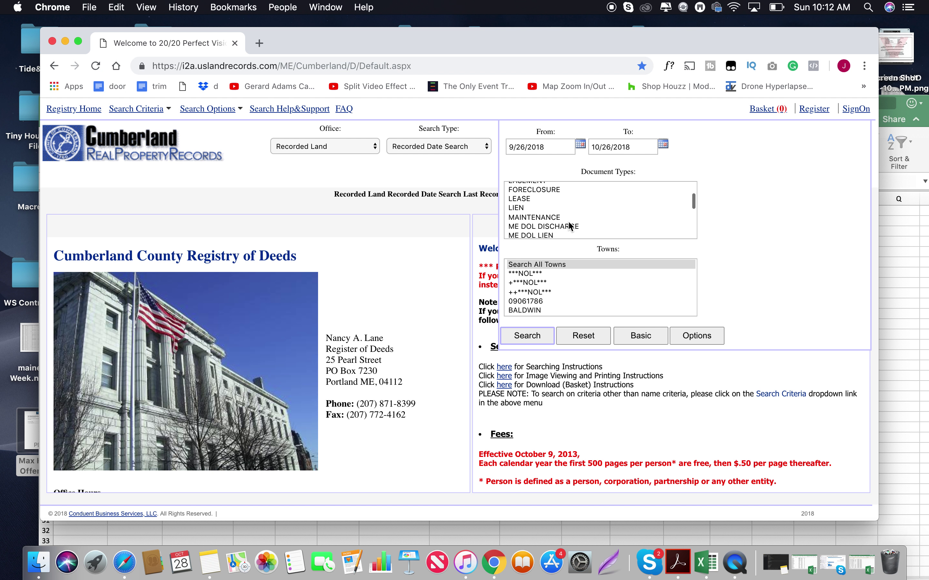
{"action": "scroll", "coordinate": [569, 226], "scroll_direction": "down", "scroll_amount": 3}
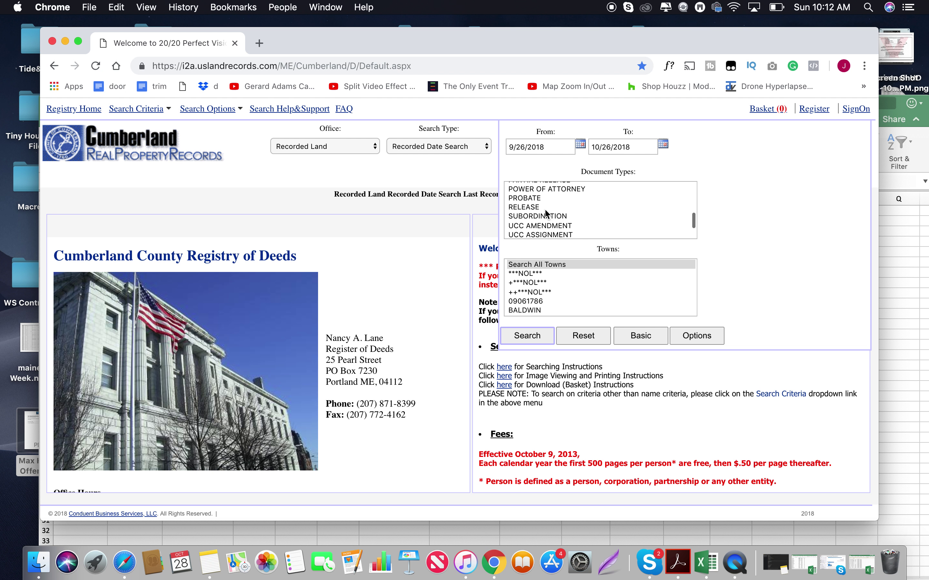
{"action": "left_click", "coordinate": [537, 200]}
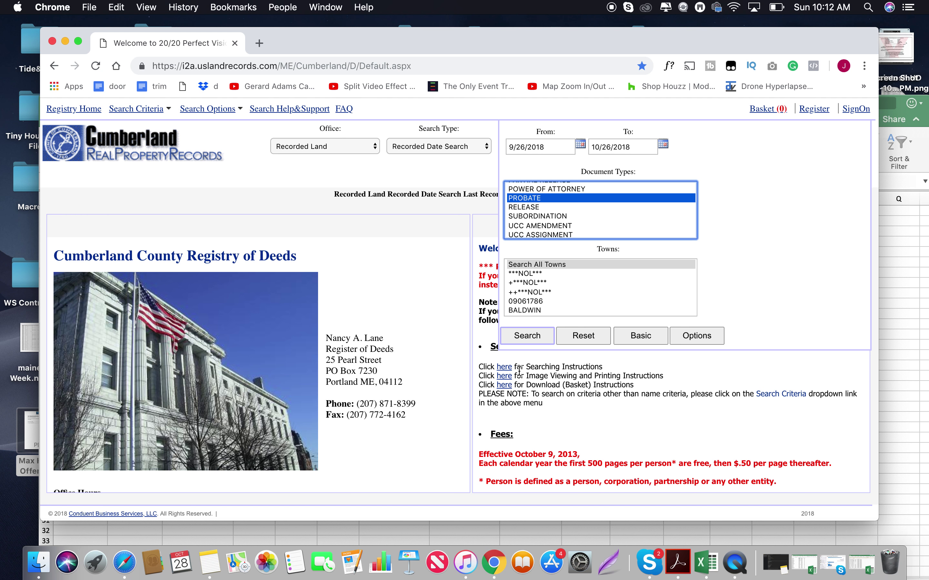
{"action": "left_click", "coordinate": [539, 342]}
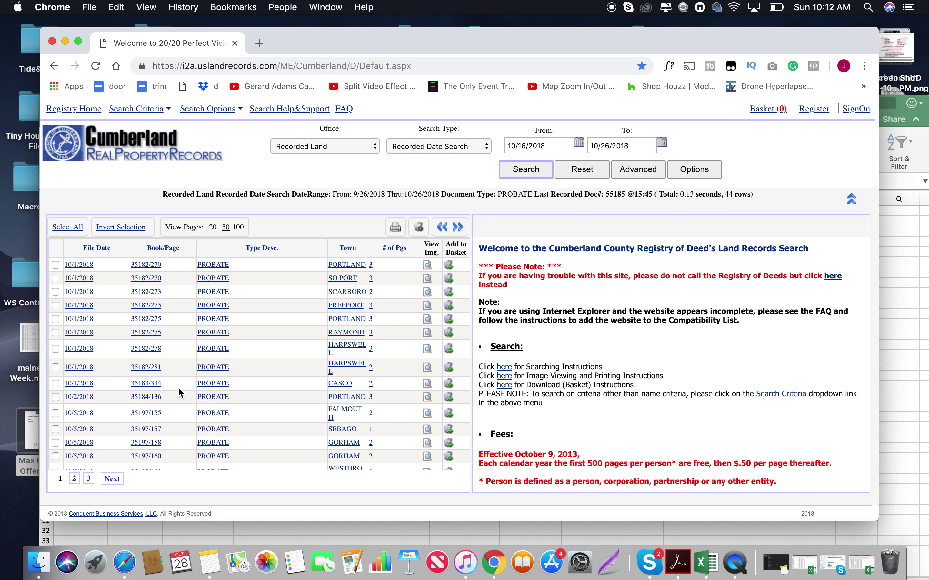
Scroll through the 44 PROBATE result rows
{"action": "scroll", "coordinate": [183, 409], "scroll_direction": "down", "scroll_amount": 3}
{"action": "scroll", "coordinate": [183, 408], "scroll_direction": "up", "scroll_amount": 3}
Open the SCARBORO 35182/273 certificate image in an enlarged, zoomed-in viewer
{"action": "left_click", "coordinate": [428, 292]}
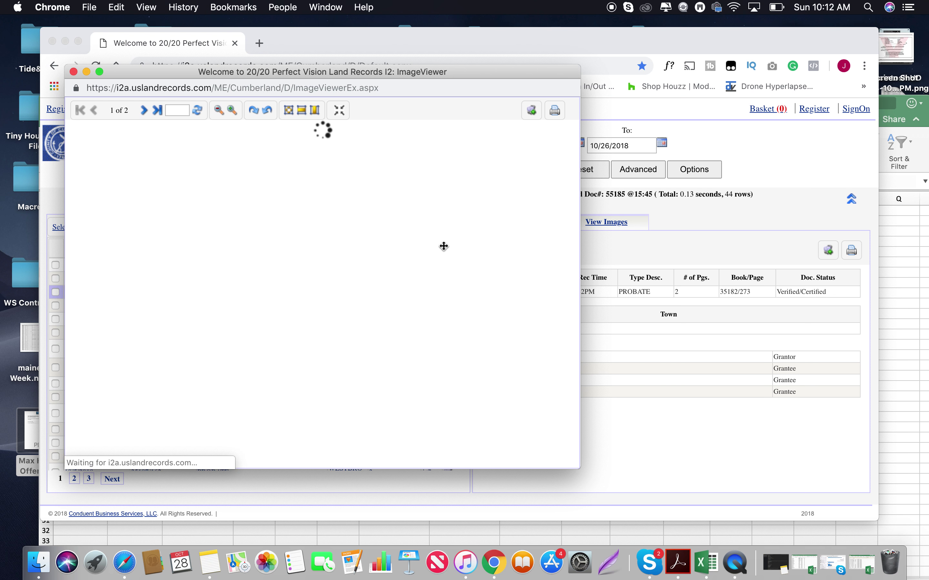
{"action": "left_click_drag", "start_coordinate": [491, 72], "coordinate": [465, 54]}
{"action": "left_click_drag", "start_coordinate": [546, 443], "coordinate": [824, 502]}
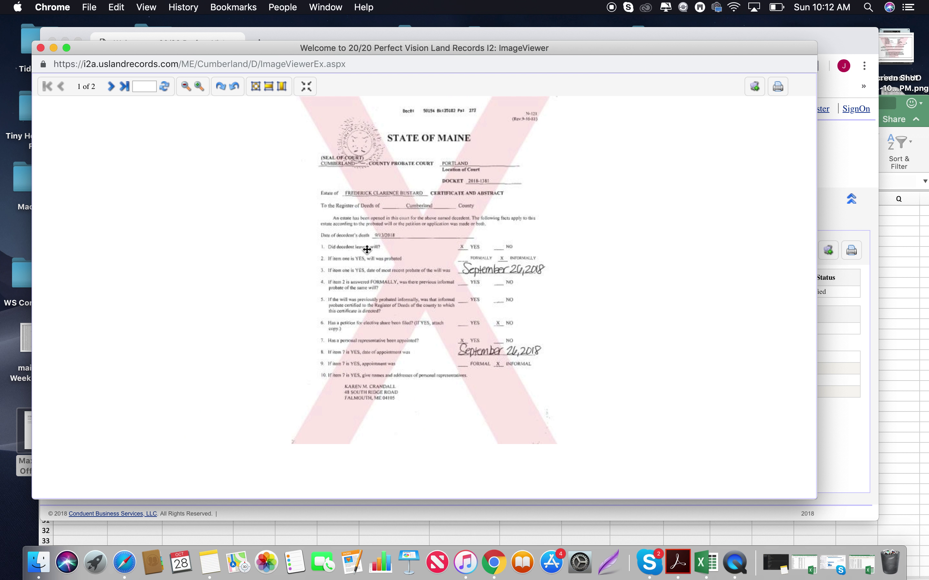
{"action": "left_click", "coordinate": [200, 87]}
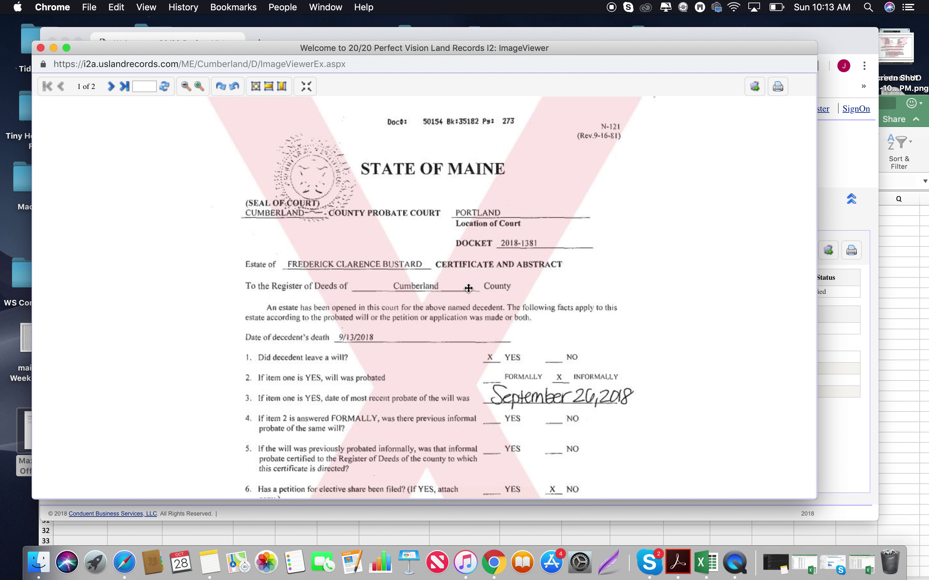
Scroll the certificate to item 10, showing the personal representative's name and address
{"action": "scroll", "coordinate": [499, 293], "scroll_direction": "down", "scroll_amount": 1}
{"action": "scroll", "coordinate": [499, 293], "scroll_direction": "down", "scroll_amount": 1}
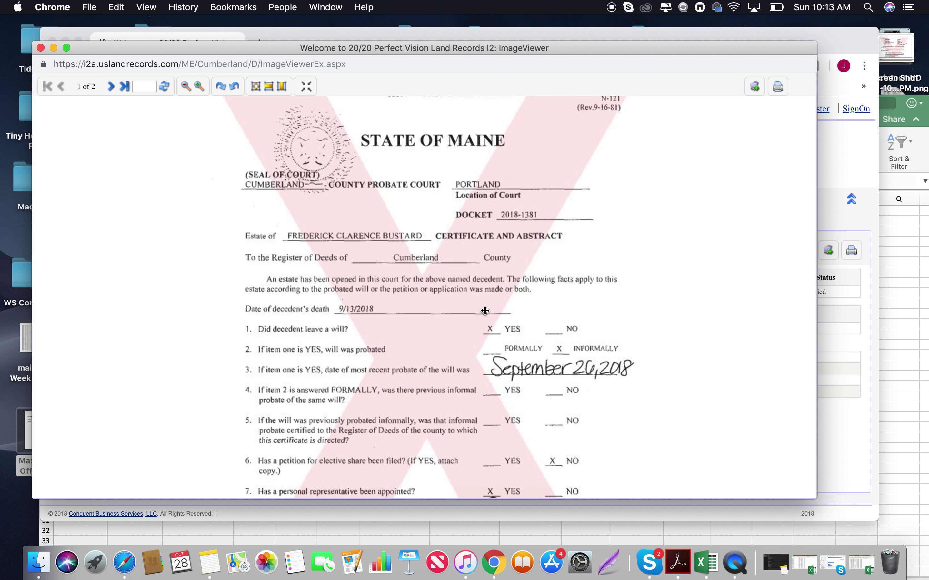
{"action": "left_click_drag", "start_coordinate": [489, 318], "coordinate": [477, 97]}
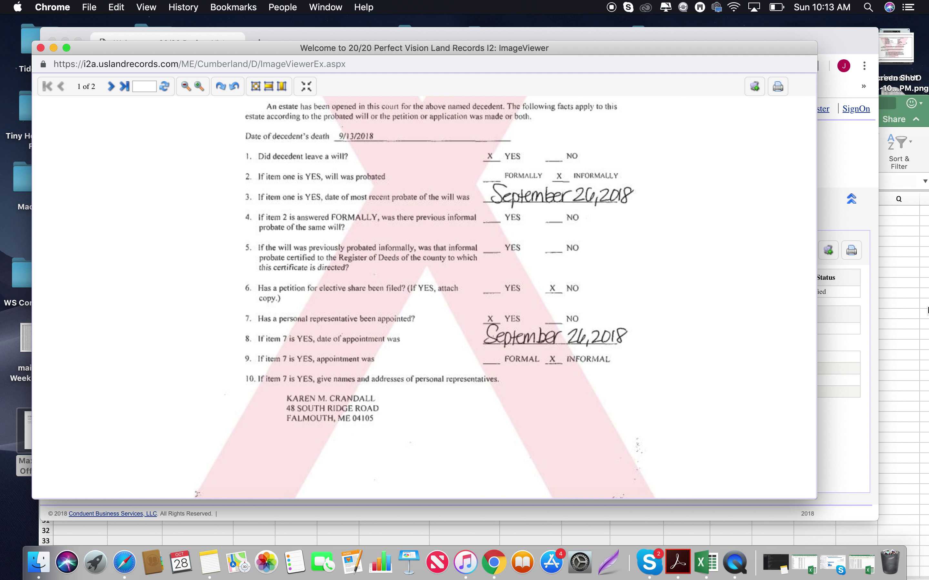
{"action": "left_click", "coordinate": [918, 303]}
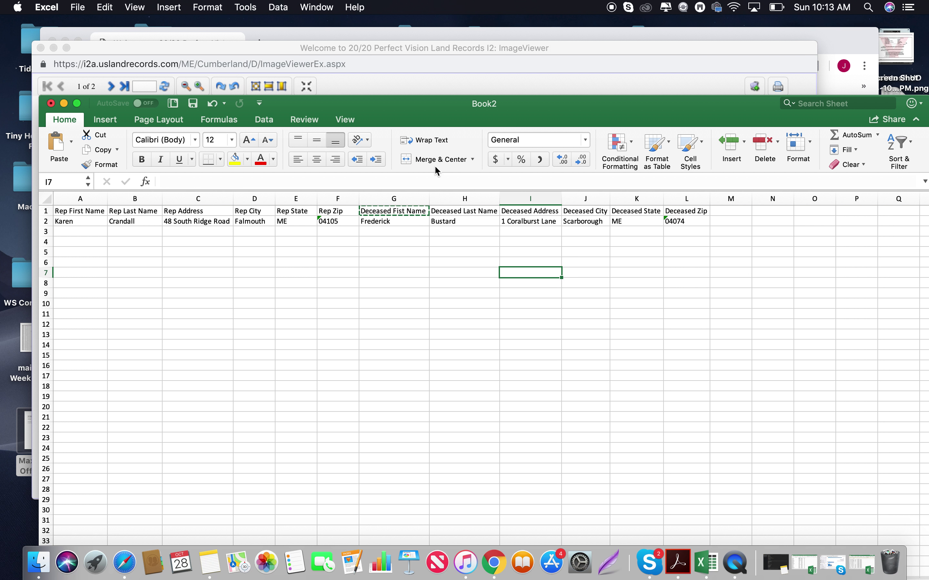
Compare the certificate against Book2's Deceased Fist Name and Deceased Last Name headers
{"action": "left_click_drag", "start_coordinate": [426, 109], "coordinate": [669, 112]}
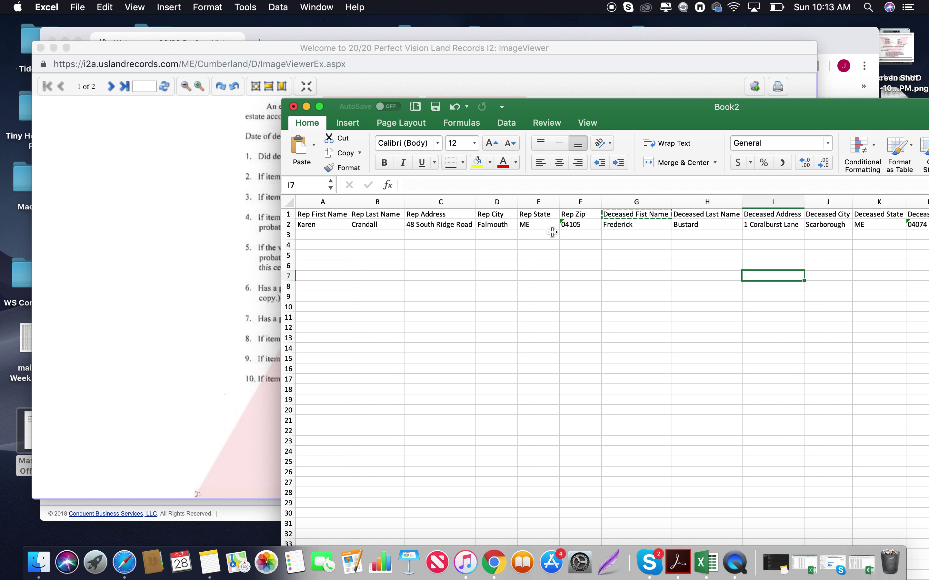
{"action": "left_click", "coordinate": [175, 242]}
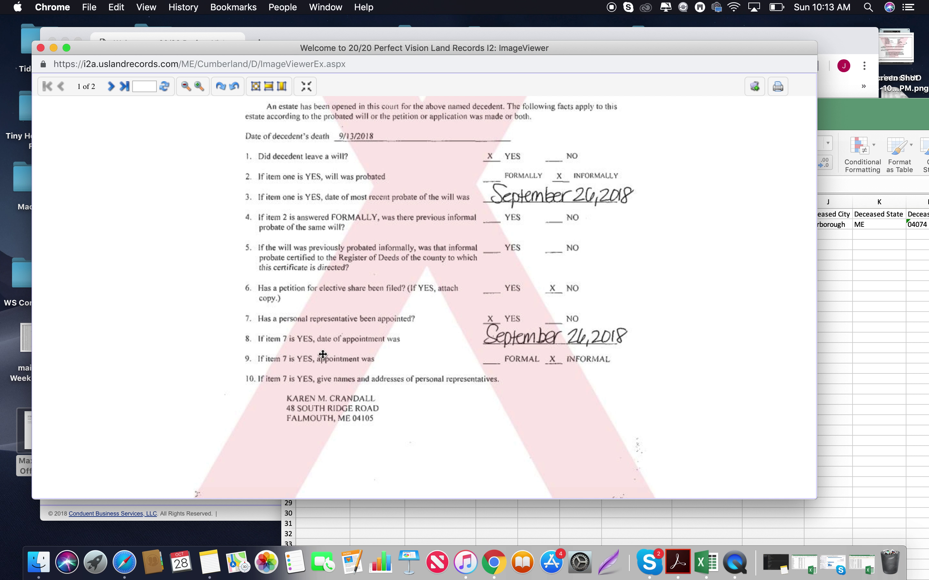
{"action": "left_click", "coordinate": [896, 300]}
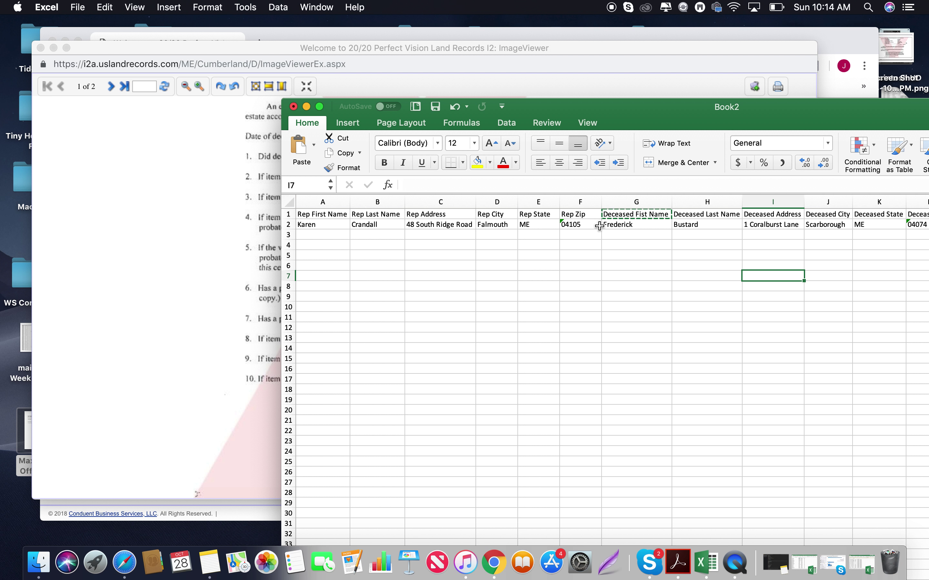
{"action": "left_click", "coordinate": [610, 213]}
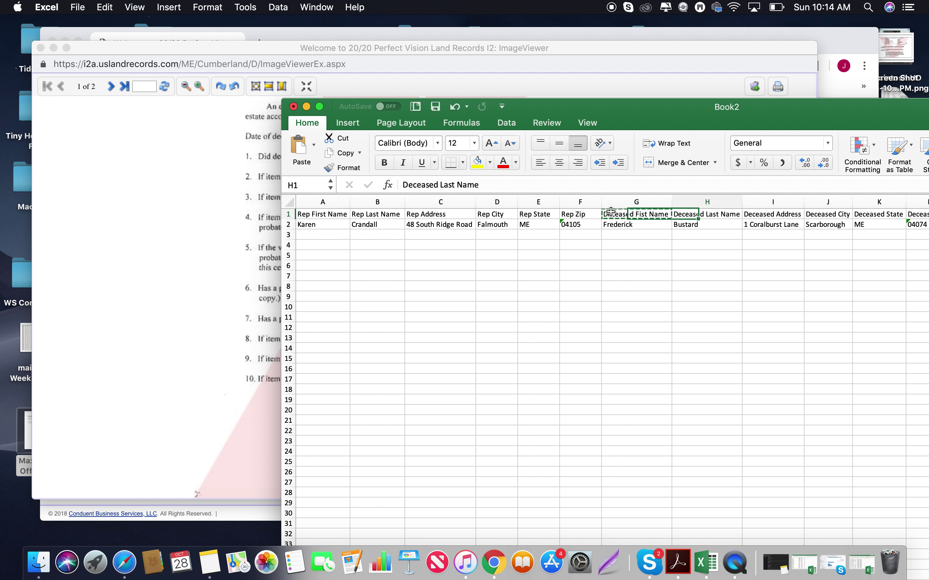
{"action": "key", "text": "Right"}
{"action": "left_click", "coordinate": [233, 238]}
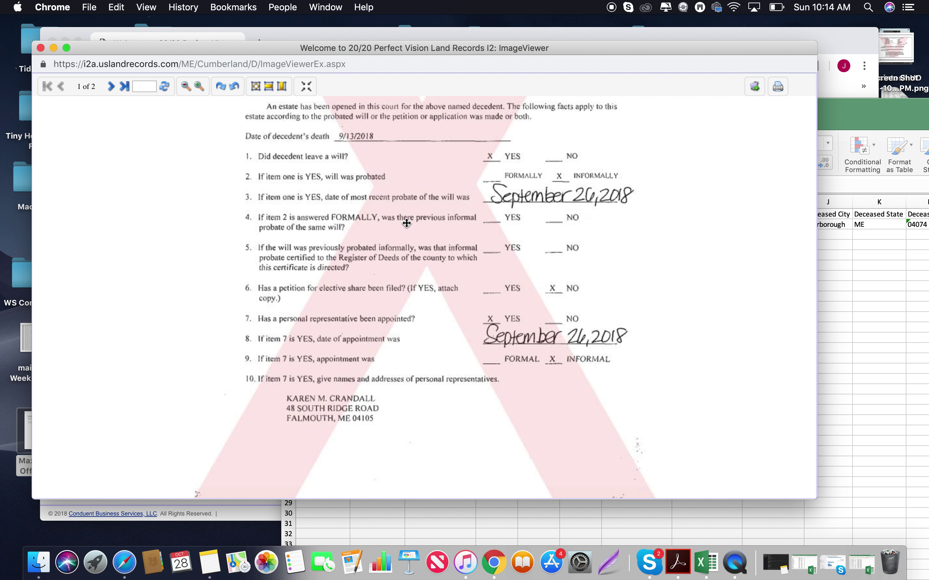
{"action": "scroll", "coordinate": [406, 223], "scroll_direction": "up", "scroll_amount": 10}
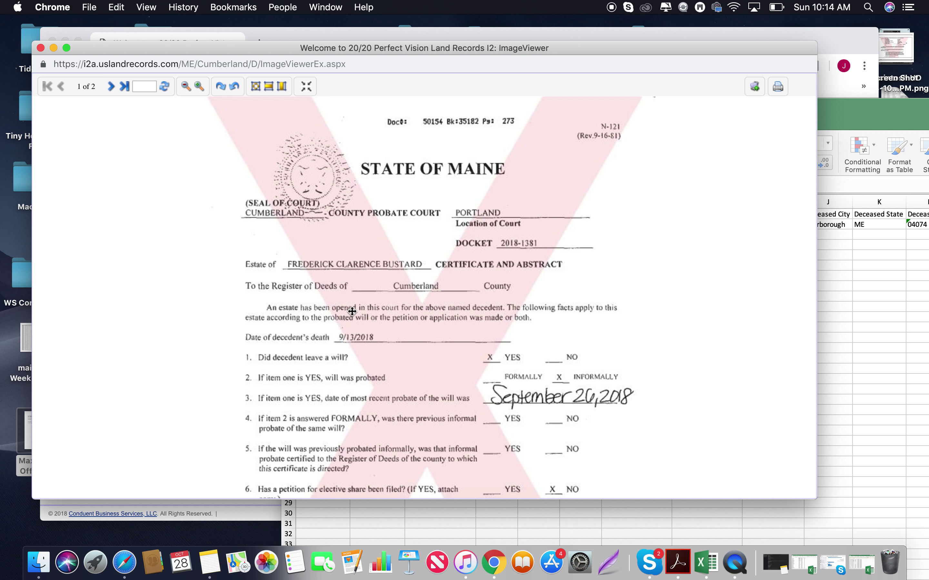
{"action": "left_click", "coordinate": [908, 299]}
Check row 2's deceased entries from G2 against the certificate, then close the image
{"action": "left_click", "coordinate": [620, 227]}
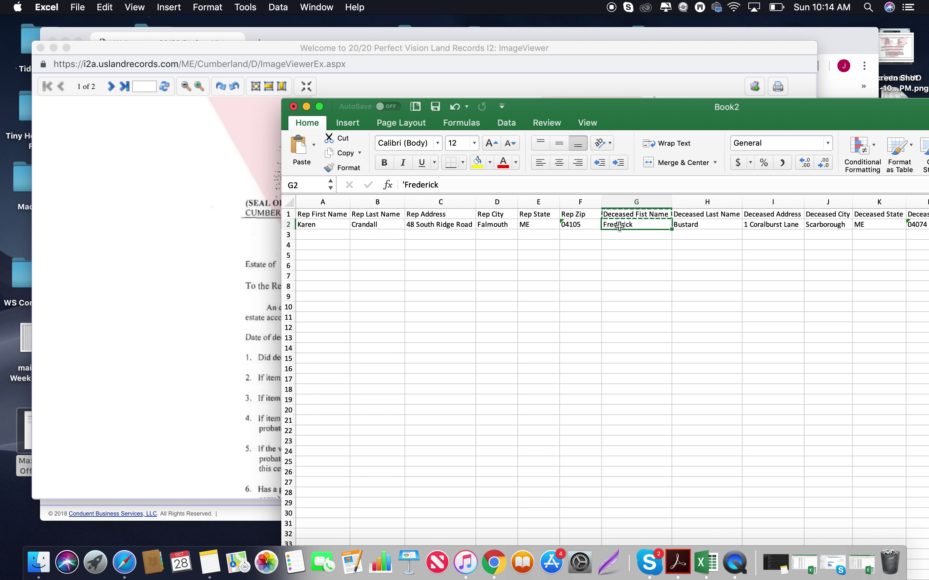
{"action": "key", "text": "Right"}
{"action": "key", "text": "Left"}
{"action": "key", "text": "Left"}
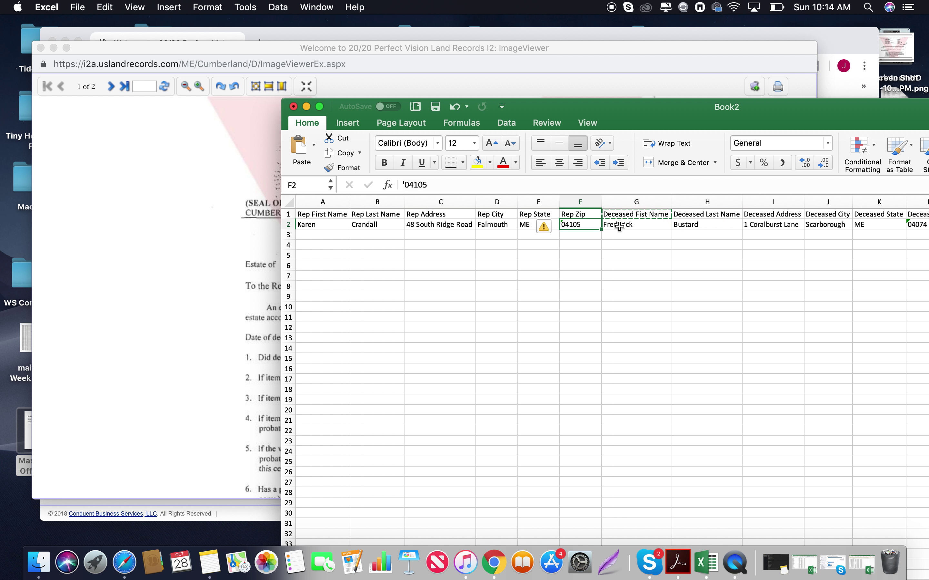
{"action": "left_click", "coordinate": [620, 226]}
{"action": "left_click_drag", "start_coordinate": [659, 122], "coordinate": [506, 134]}
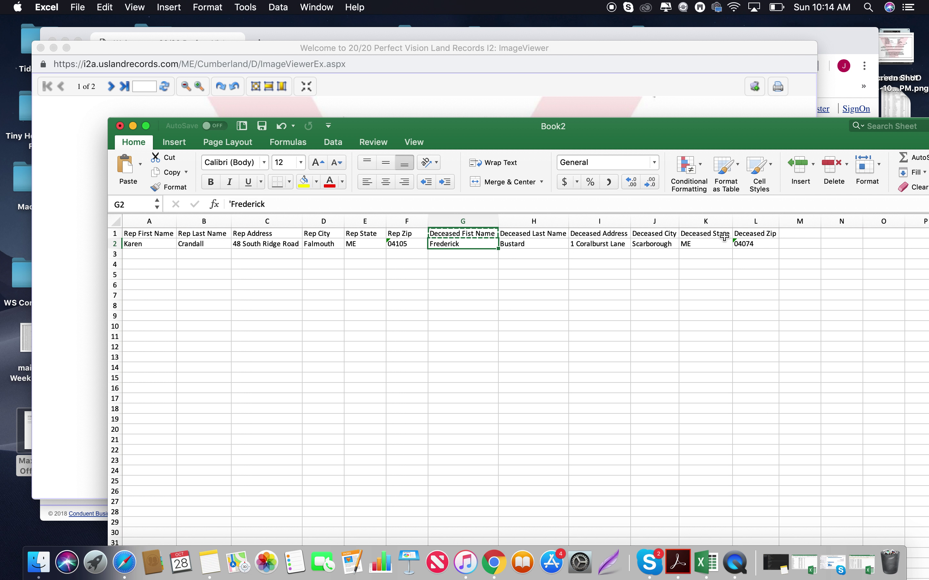
{"action": "left_click_drag", "start_coordinate": [487, 127], "coordinate": [598, 131]}
{"action": "left_click", "coordinate": [180, 208]}
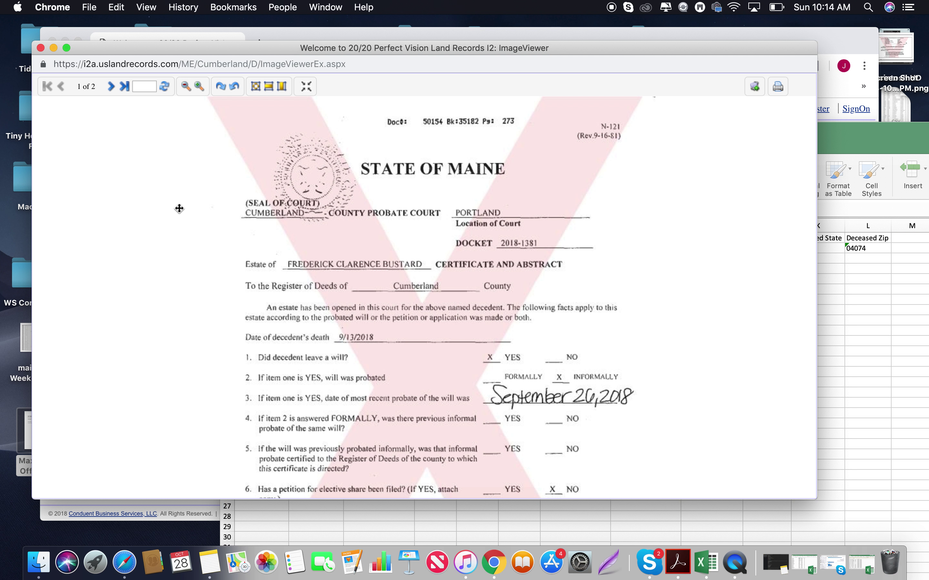
{"action": "scroll", "coordinate": [406, 264], "scroll_direction": "down", "scroll_amount": 5}
{"action": "scroll", "coordinate": [401, 283], "scroll_direction": "up", "scroll_amount": 5}
{"action": "left_click", "coordinate": [41, 48]}
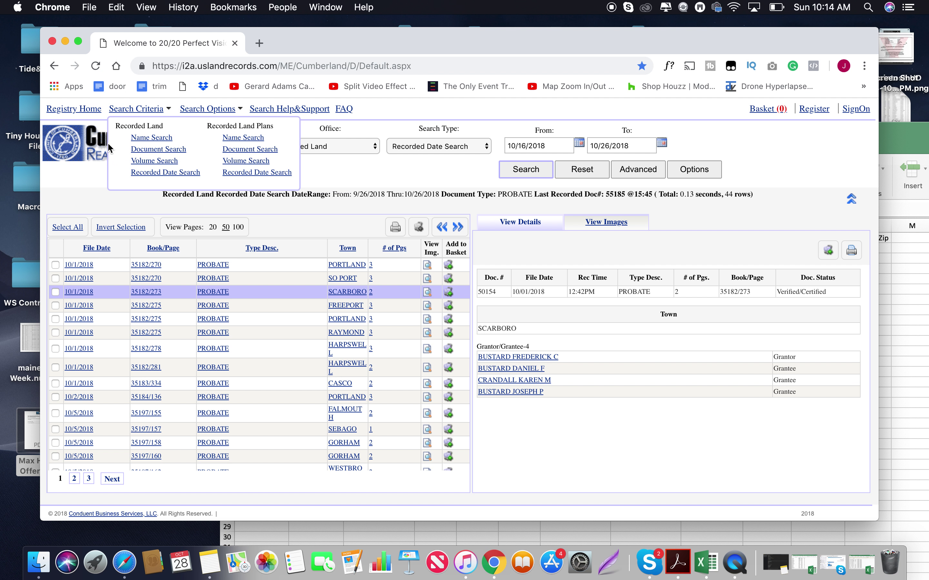
Return to the registry home page and set the search type to Name Search
{"action": "left_click", "coordinate": [91, 145]}
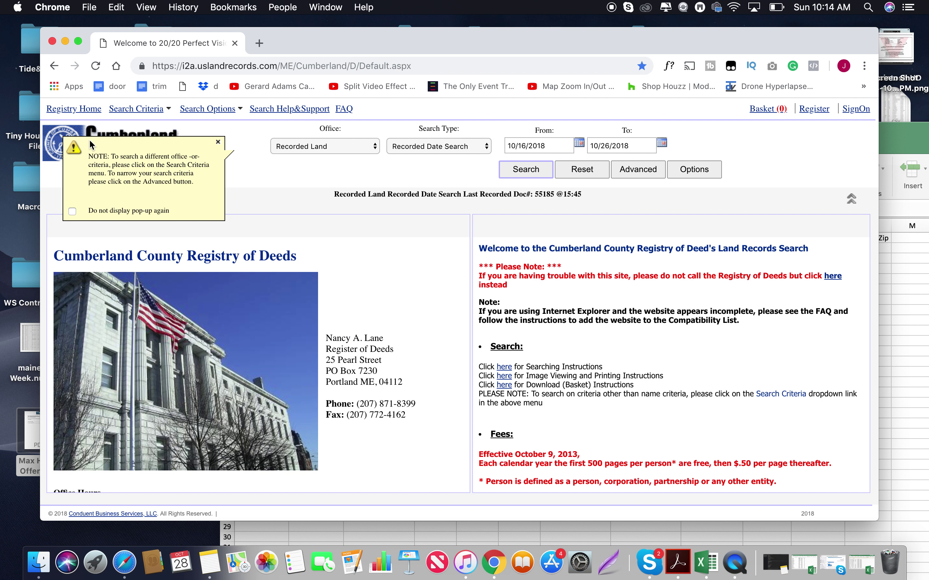
{"action": "left_click", "coordinate": [425, 146]}
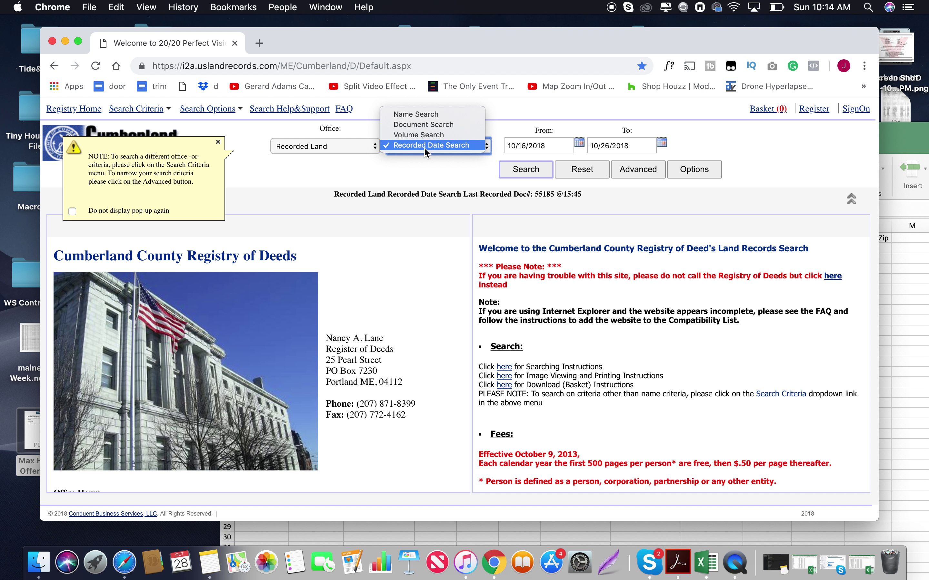
{"action": "left_click", "coordinate": [435, 115]}
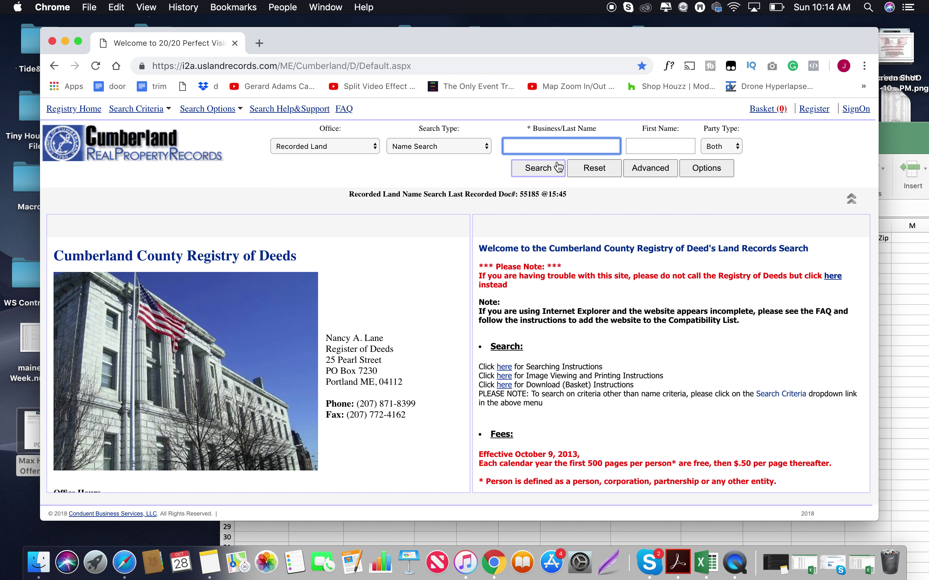
Search for the deceased owner's last and first names chosen from autocomplete suggestions
{"action": "type", "text": "bu"}
{"action": "left_click", "coordinate": [575, 186]}
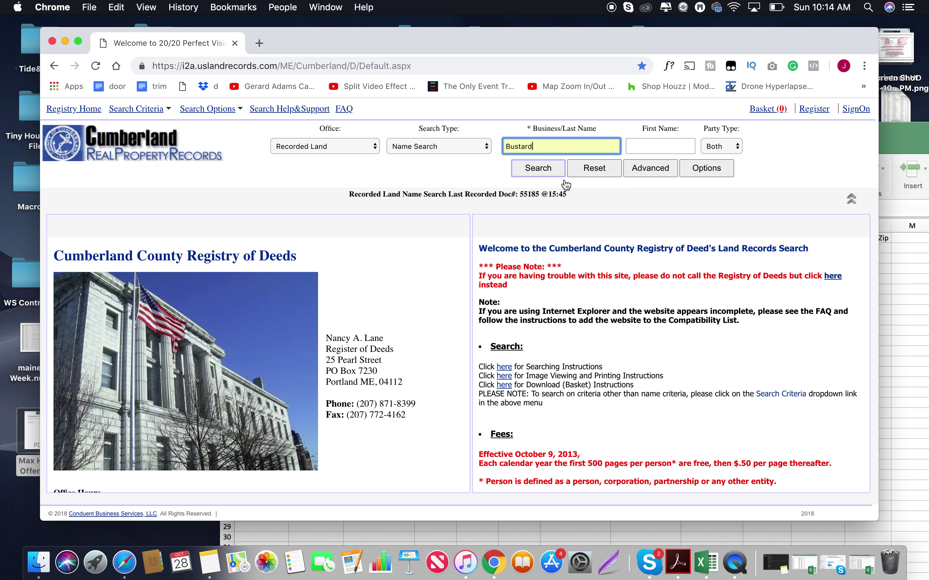
{"action": "key", "text": "Tab"}
{"action": "type", "text": "d"}
{"action": "key", "text": "BackSpace"}
{"action": "type", "text": "f"}
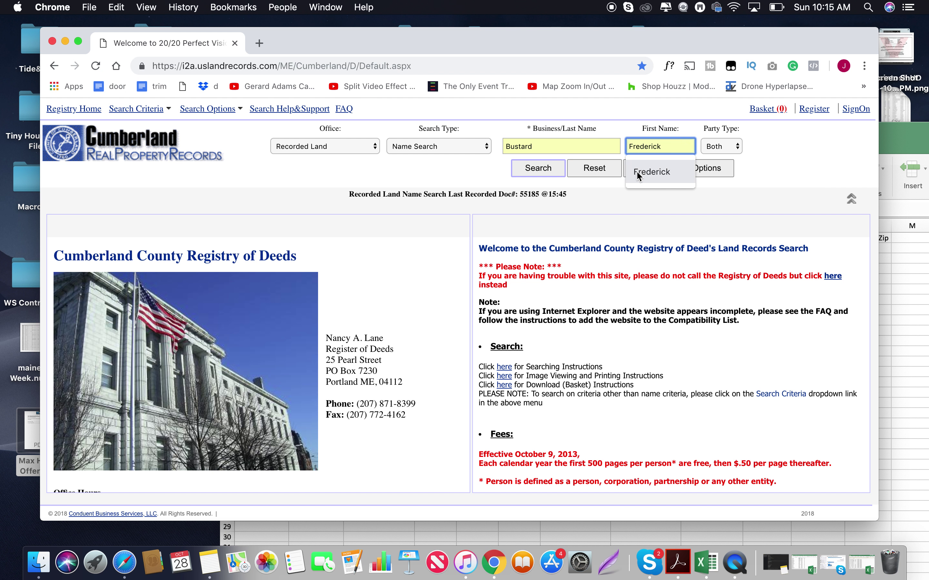
{"action": "left_click", "coordinate": [636, 171]}
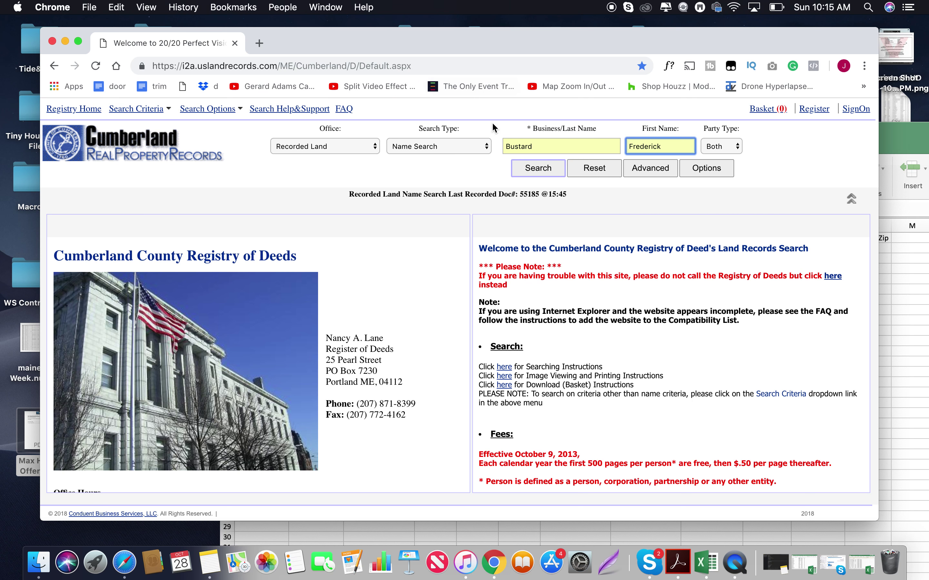
{"action": "left_click", "coordinate": [551, 177]}
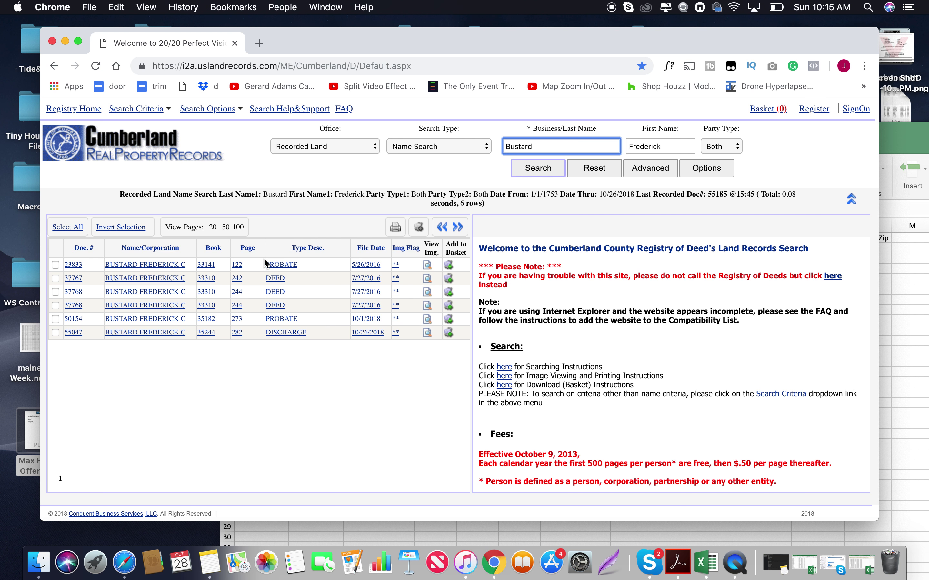
Open the document image of DISCHARGE record 35244/282 from the six results
{"action": "mouse_move", "coordinate": [367, 283]}
{"action": "left_click", "coordinate": [428, 333]}
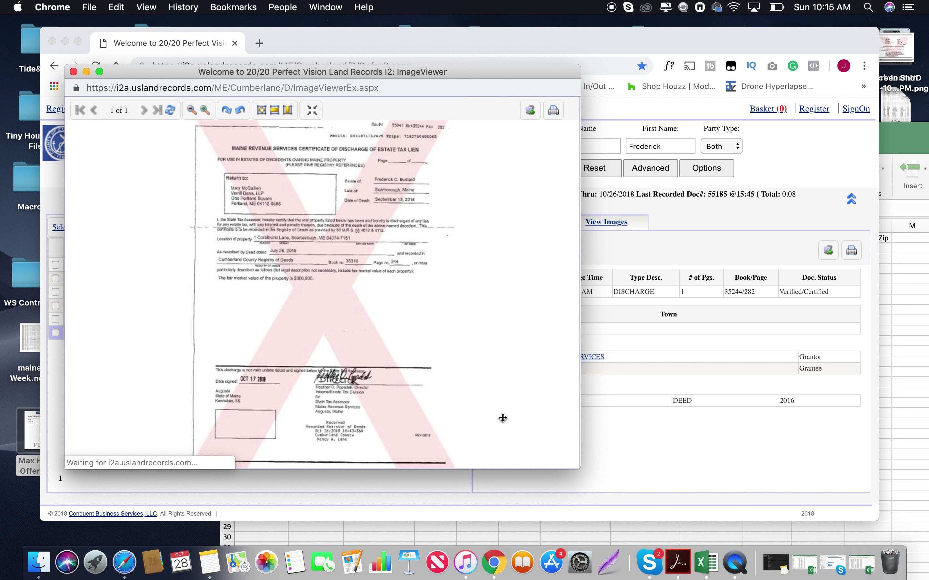
Enlarge and zoom into the estate tax lien discharge certificate, then bring Book2 forward
{"action": "left_click_drag", "start_coordinate": [578, 467], "coordinate": [737, 528]}
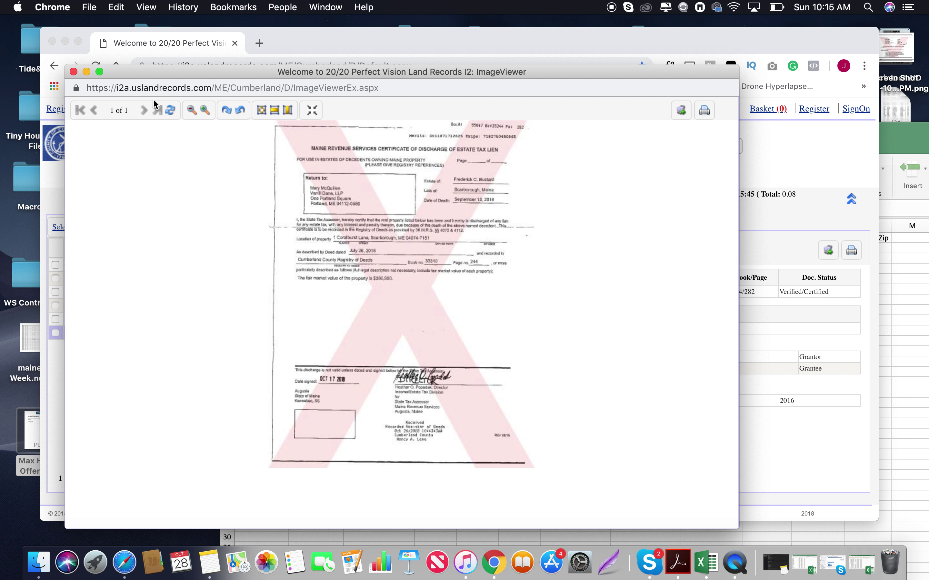
{"action": "left_click", "coordinate": [210, 110]}
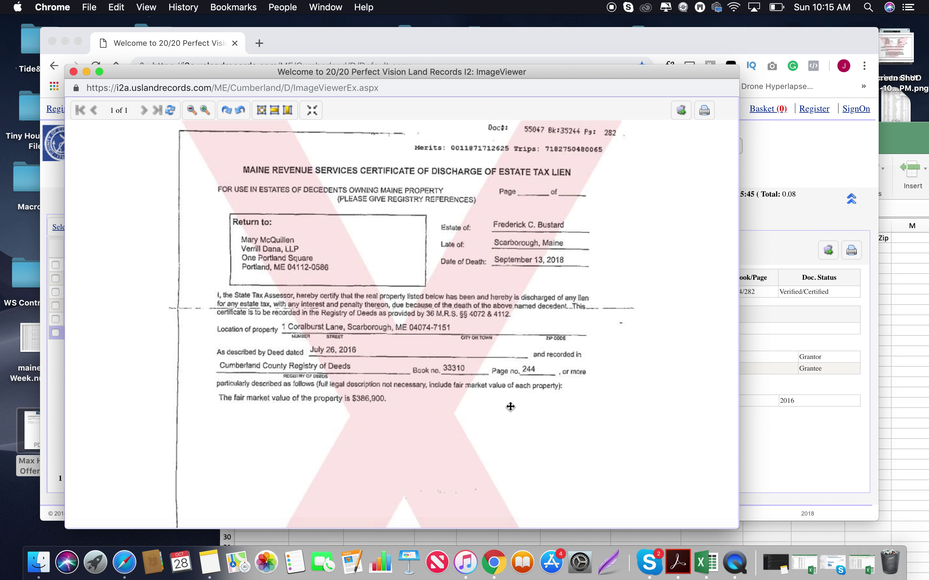
{"action": "scroll", "coordinate": [507, 399], "scroll_direction": "down", "scroll_amount": 1}
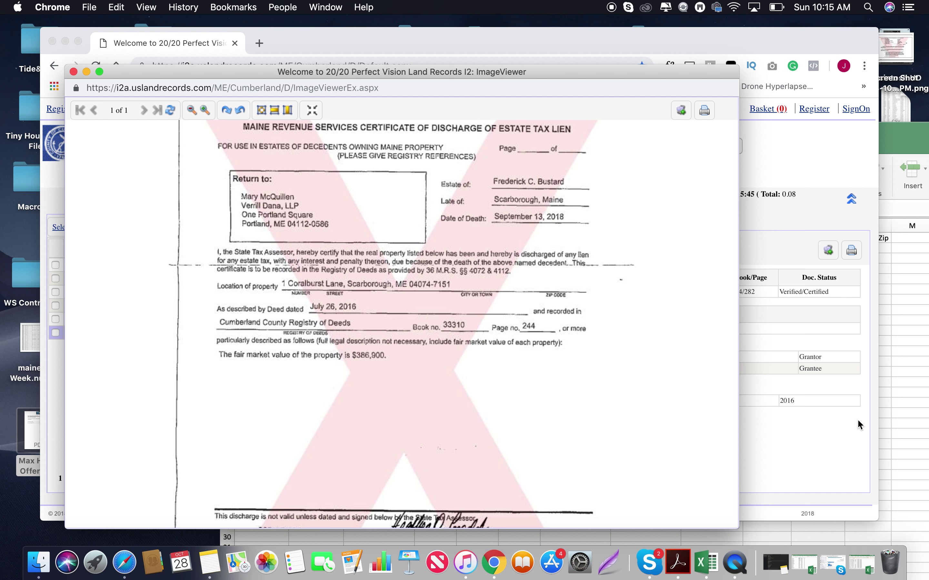
{"action": "left_click", "coordinate": [915, 161]}
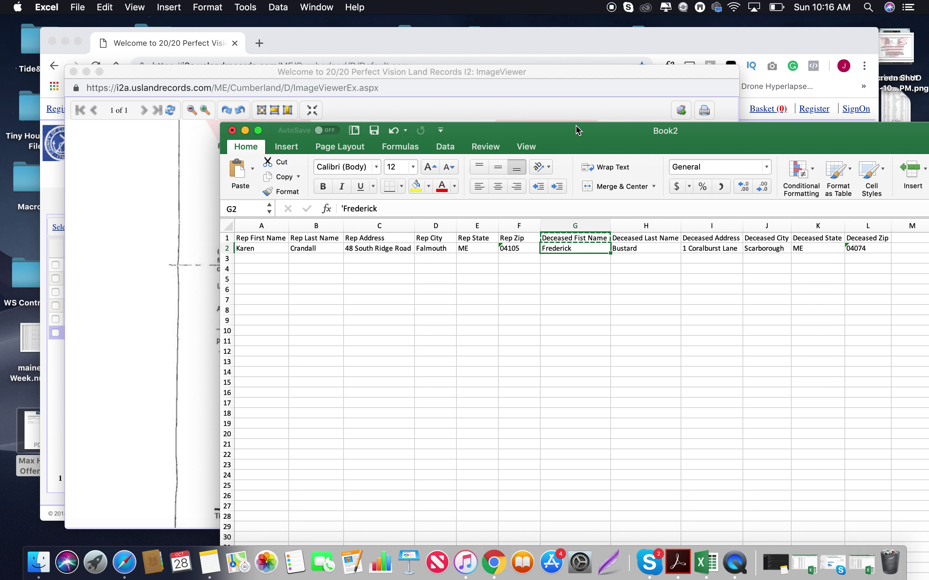
Shift the Excel window left and bring the registry's name-search results to the front
{"action": "left_click_drag", "start_coordinate": [577, 133], "coordinate": [546, 131]}
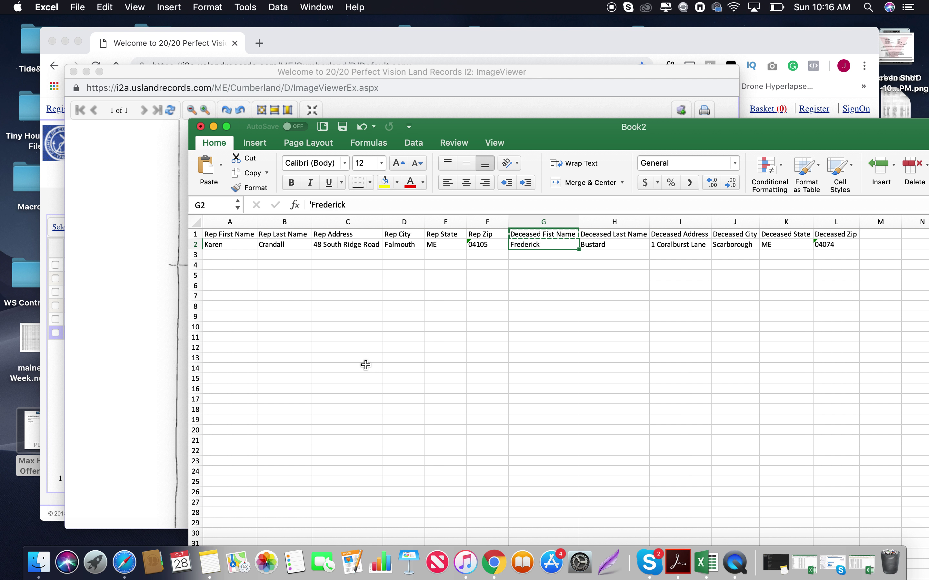
{"action": "key", "text": "ctrl+Up"}
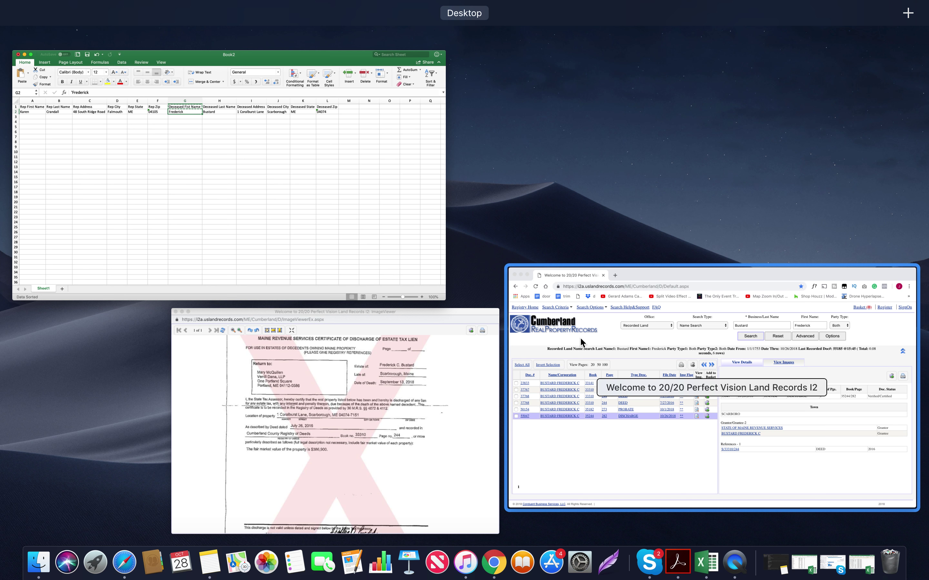
{"action": "left_click", "coordinate": [580, 337]}
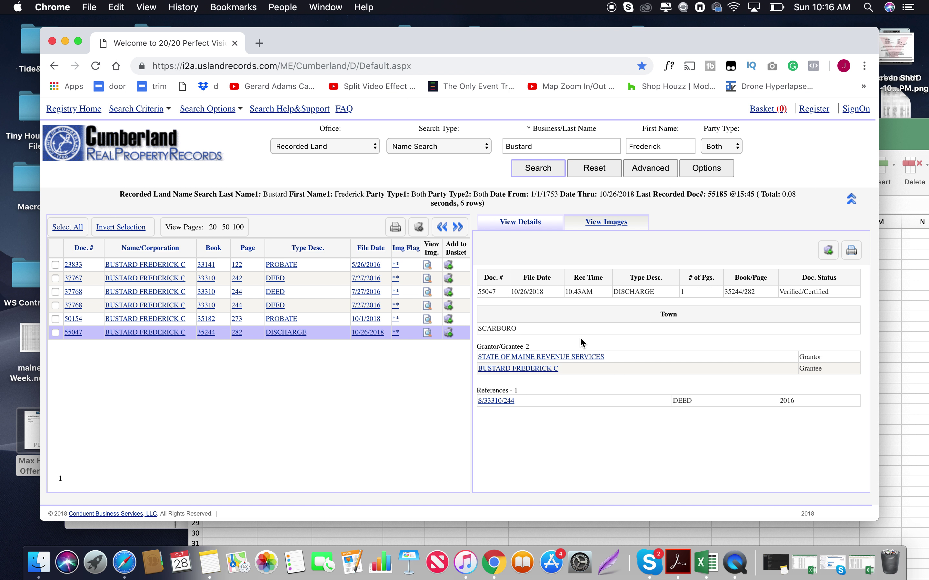